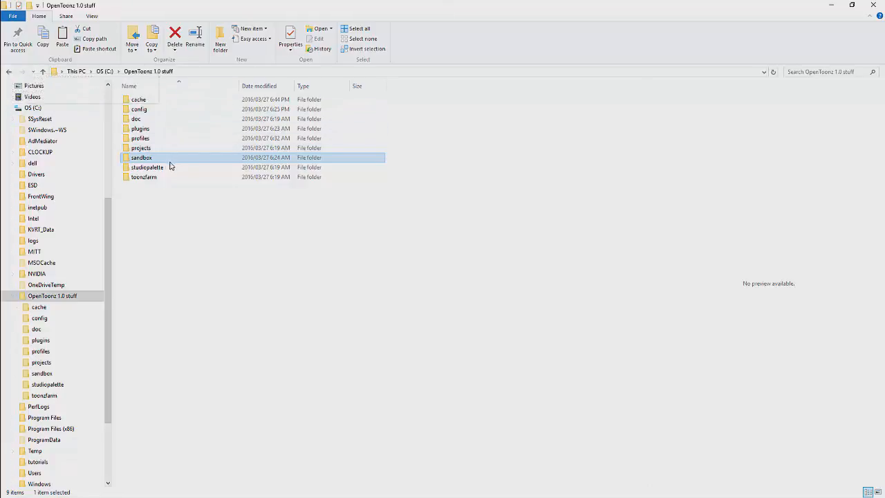
Open the sandbox folder inside OpenToonz 1.0 stuff to view its contents.
double_click(141, 160)
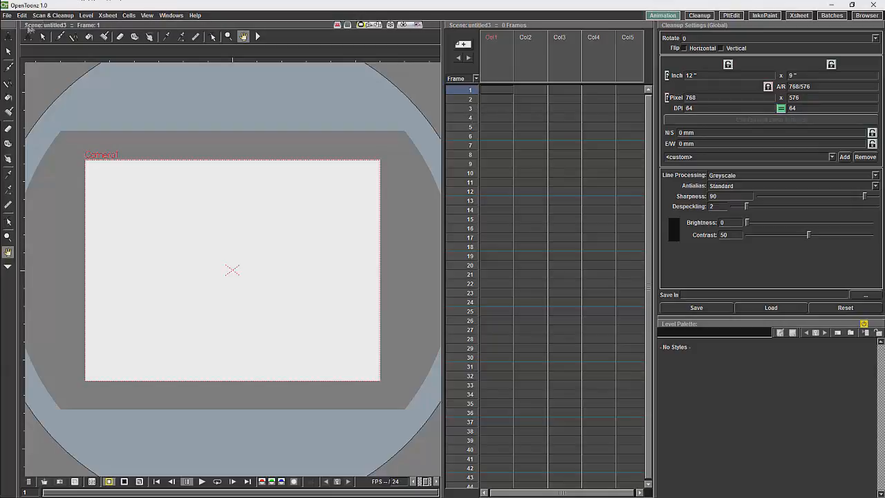
left_click(8, 15)
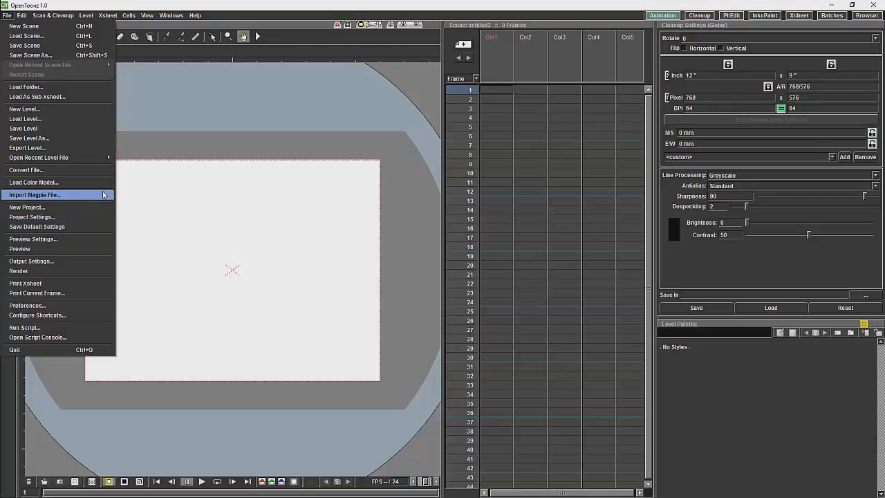
left_click(584, 5)
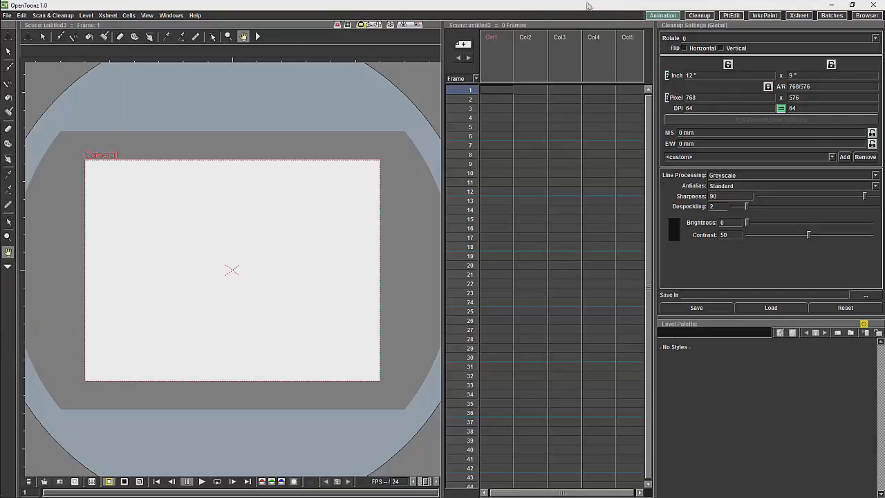
Expand the project root in the OpenToonz file browser and open the setup for a new project.
left_click(864, 15)
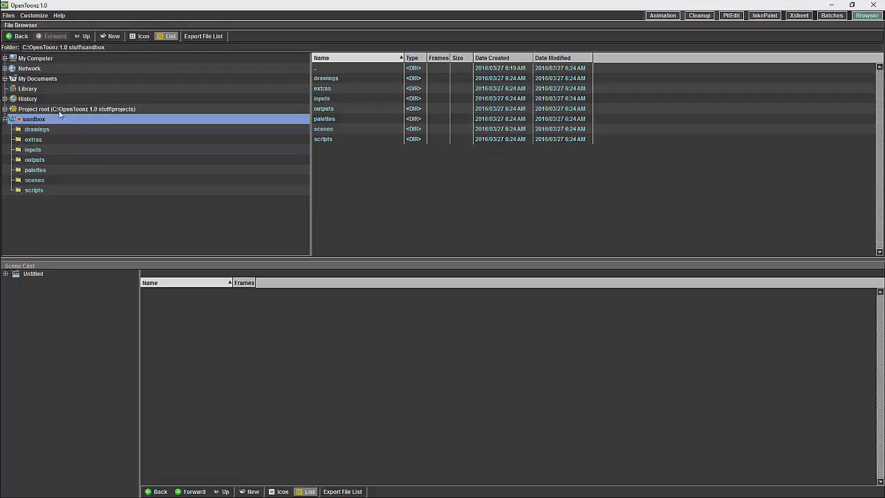
left_click(6, 109)
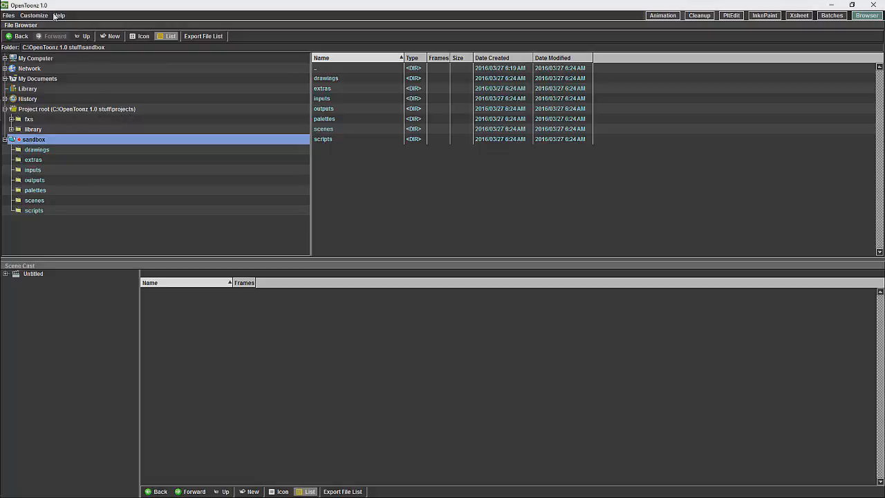
left_click(13, 15)
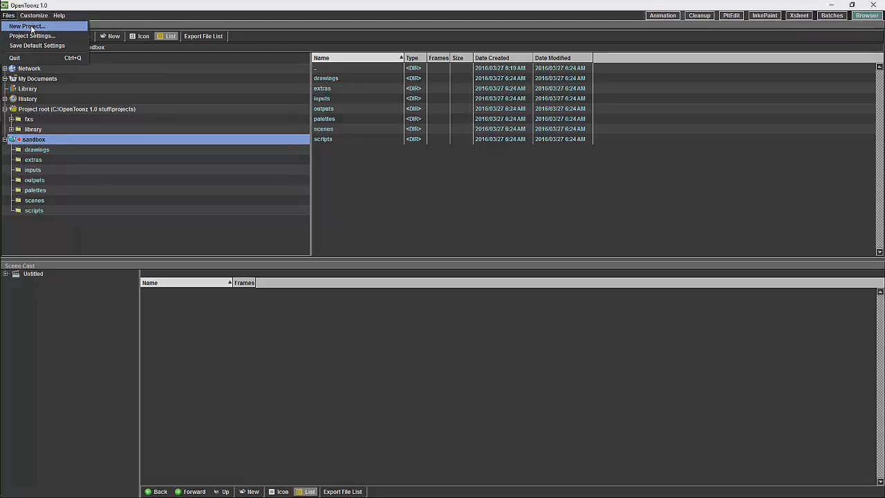
left_click(31, 27)
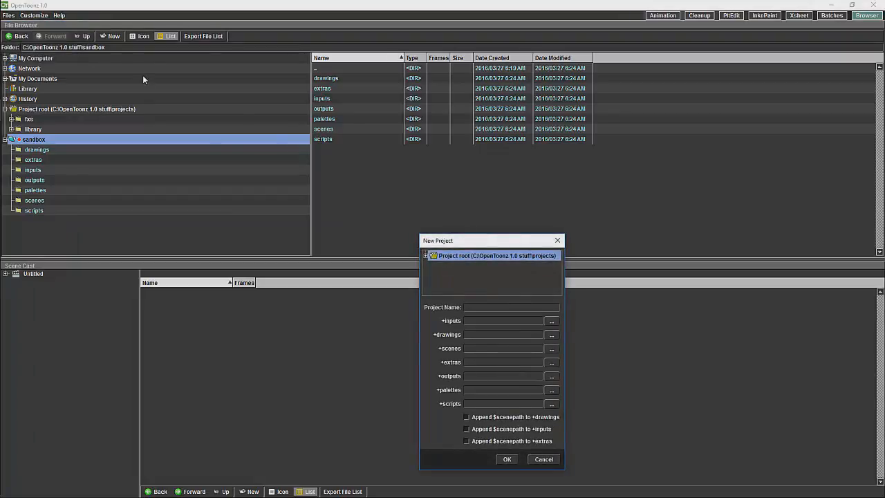
left_click_drag(480, 243, 364, 122)
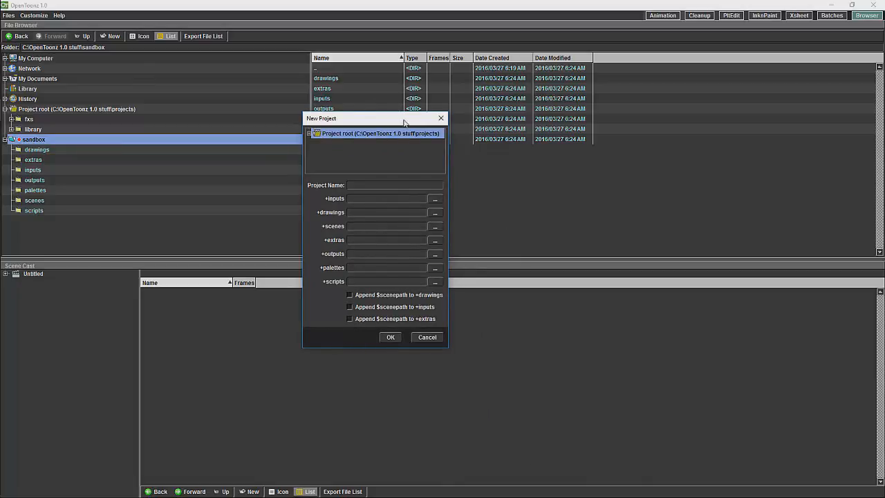
left_click_drag(406, 118, 404, 104)
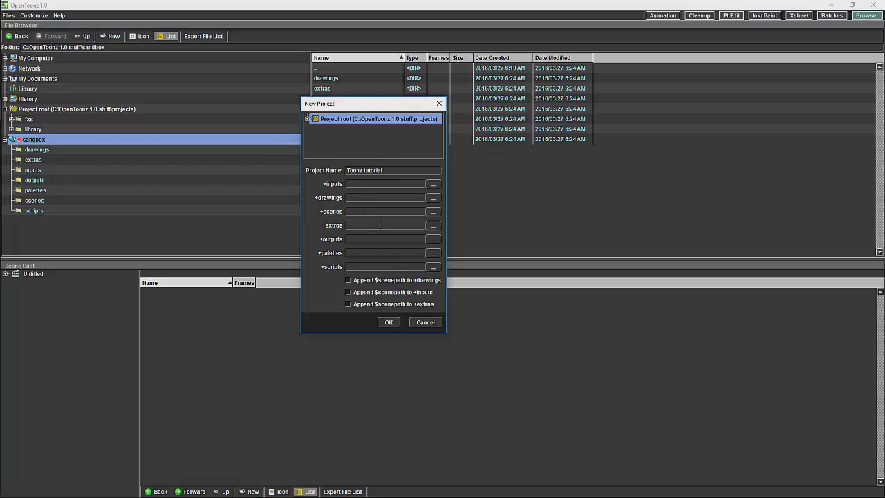
type("Scenes")
key("alt+Tab")
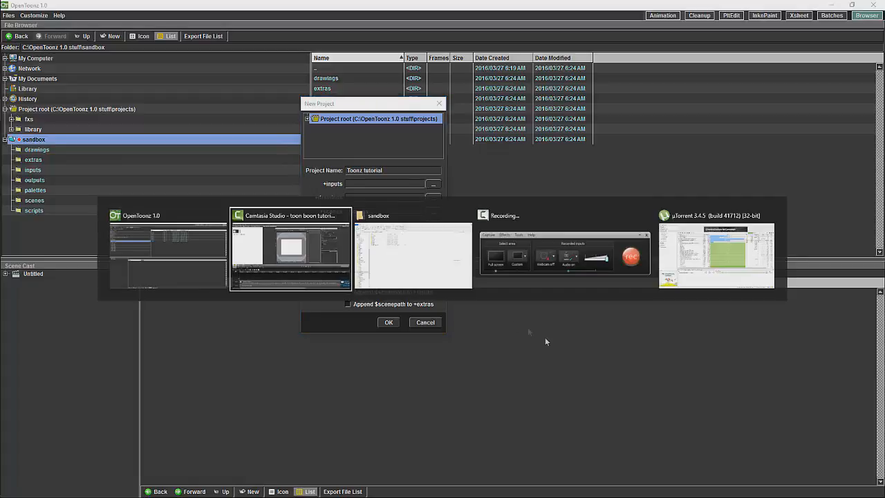
key("Tab")
key("Tab")
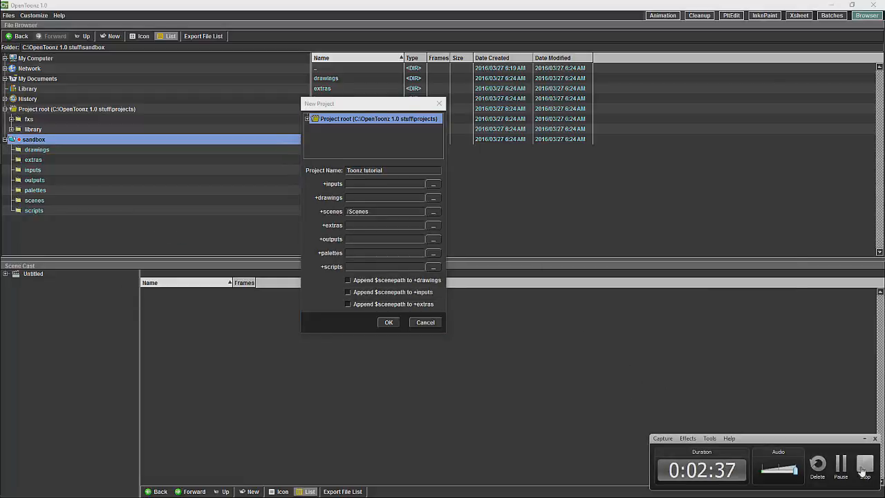
left_click(842, 467)
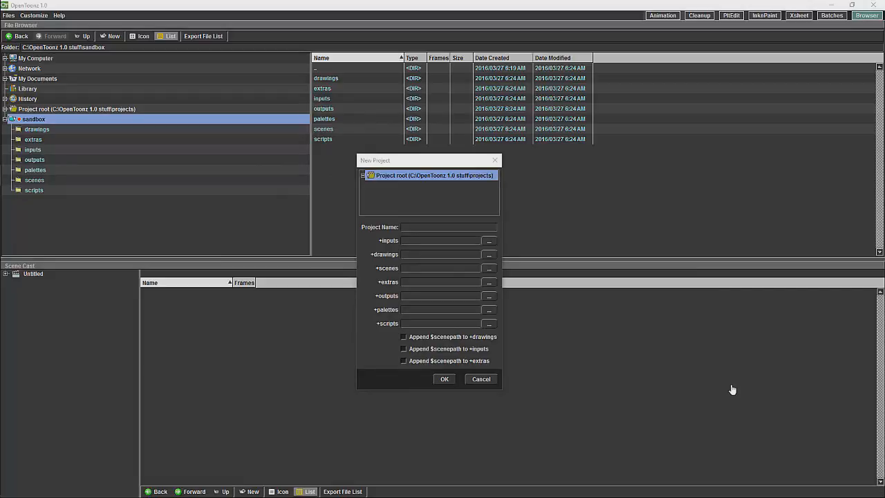
Name the new project Toons Tutorial.
left_click(418, 227)
type("T")
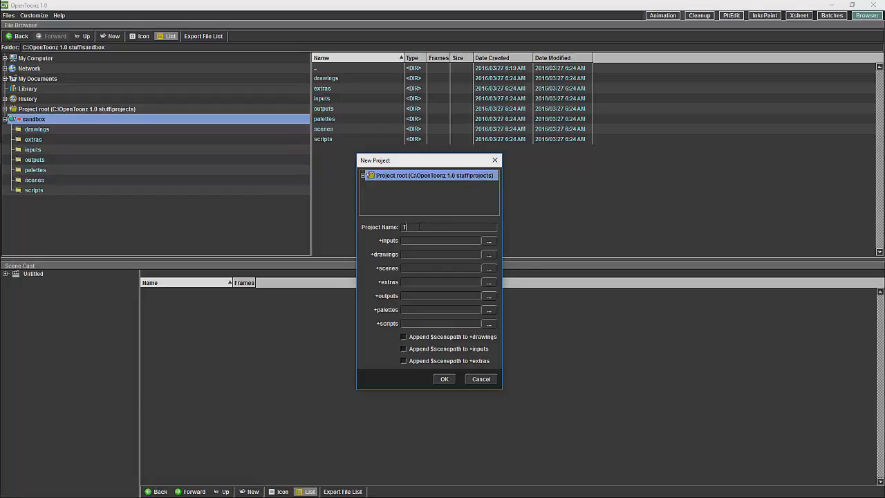
type("oons tutorial")
left_click(420, 227)
key("BackSpace")
type("T")
Create a folder named Toons Tutorial on the F: drive and choose it as the project's inputs folder.
left_click(491, 242)
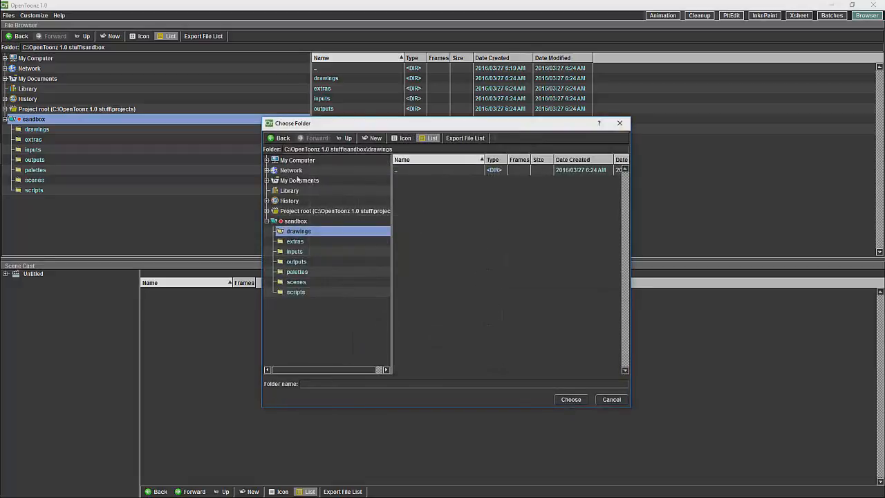
left_click(268, 160)
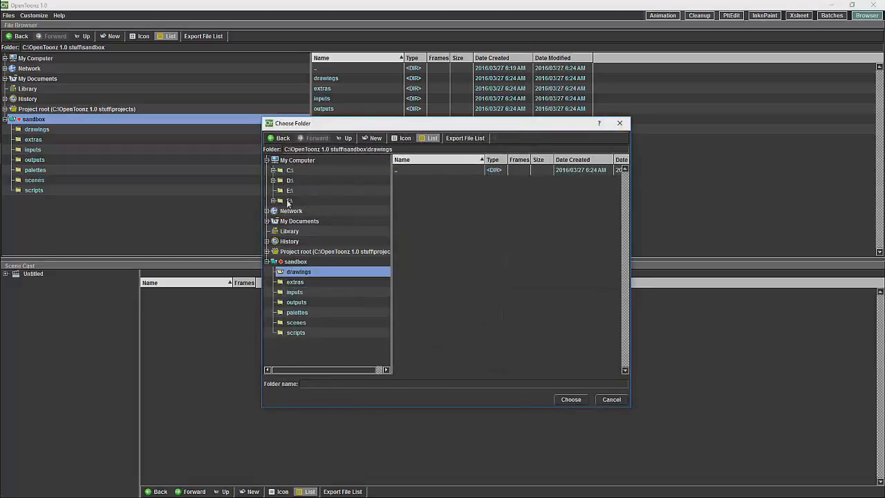
left_click(290, 200)
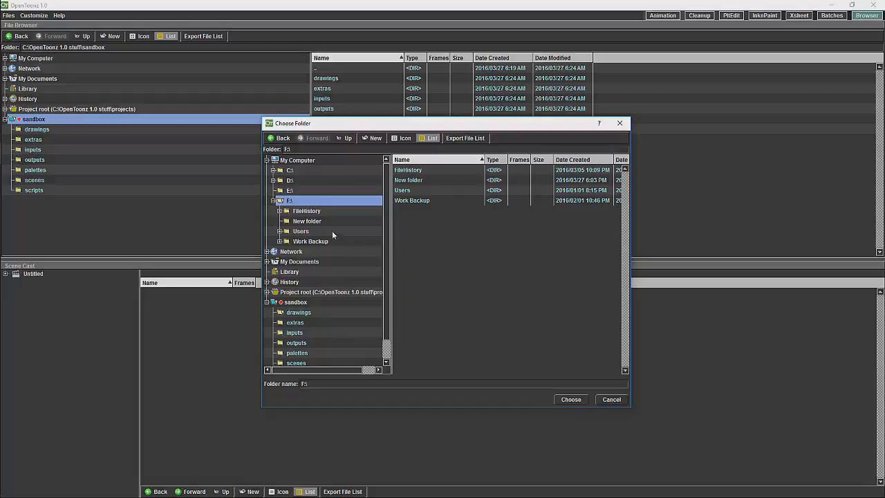
left_click(373, 137)
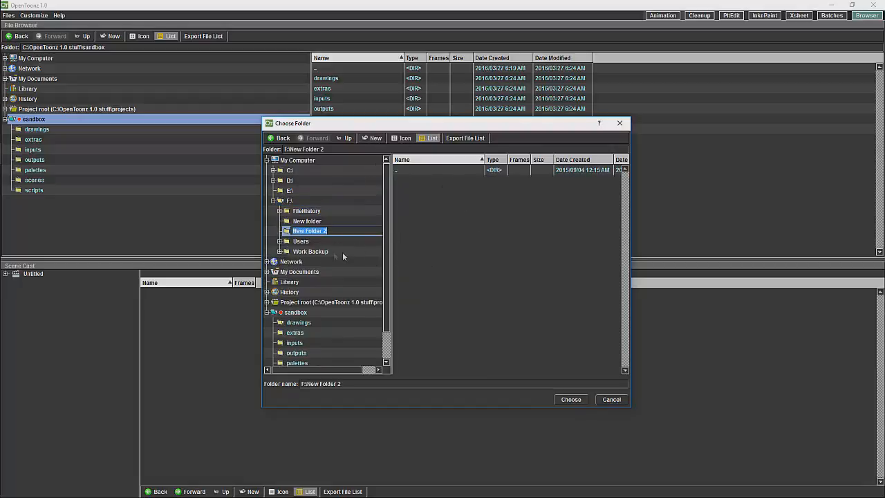
type("Toons Tutoria")
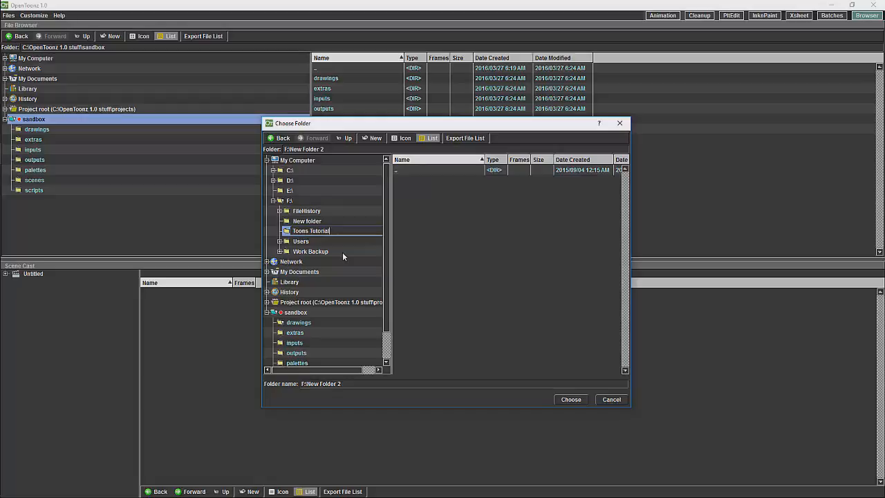
type("l")
key("Return")
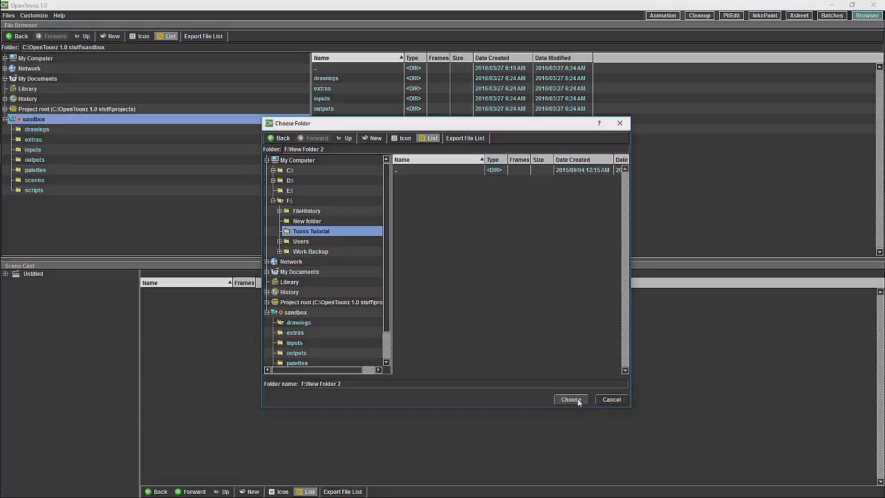
left_click(318, 221)
left_click(318, 231)
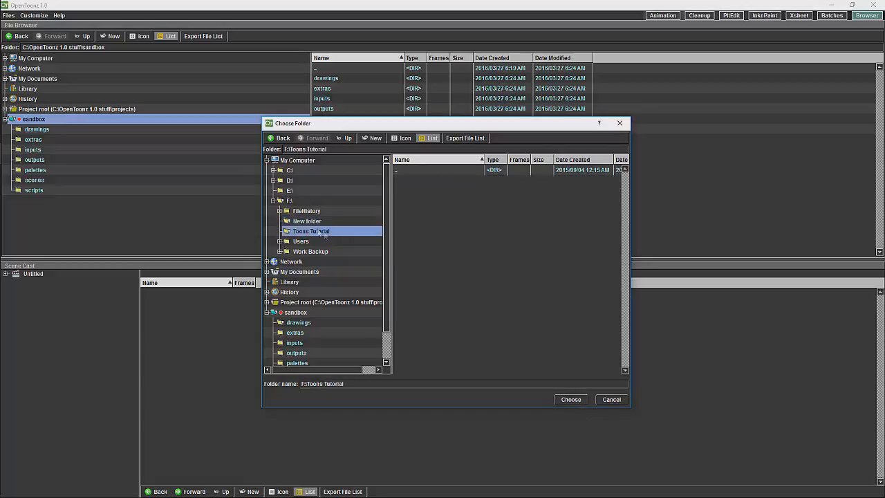
left_click(571, 399)
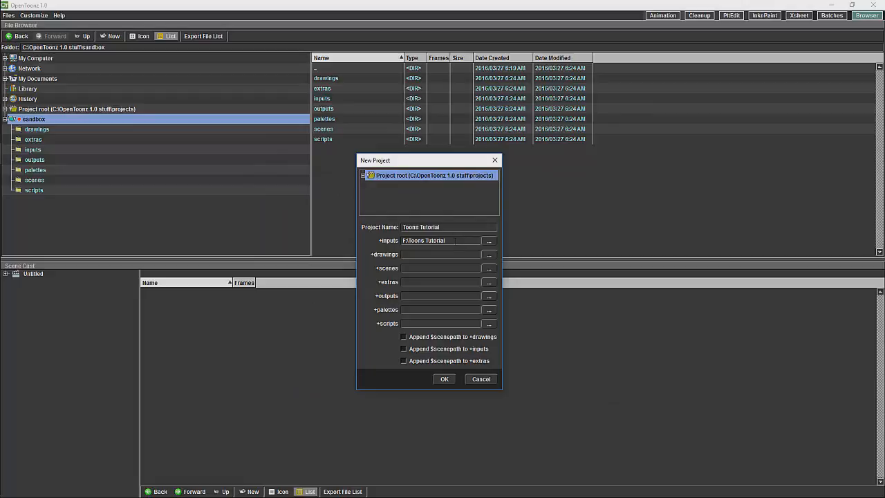
Copy the path F:\Toons Tutorial from inputs to the drawings, scenes, extras, outputs, palettes and scripts paths.
left_click_drag(403, 241, 445, 241)
key("ctrl+c")
left_click(434, 254)
key("ctrl+v")
left_click(427, 267)
key("ctrl+v")
key("ctrl+v")
left_click(424, 296)
key("ctrl+v")
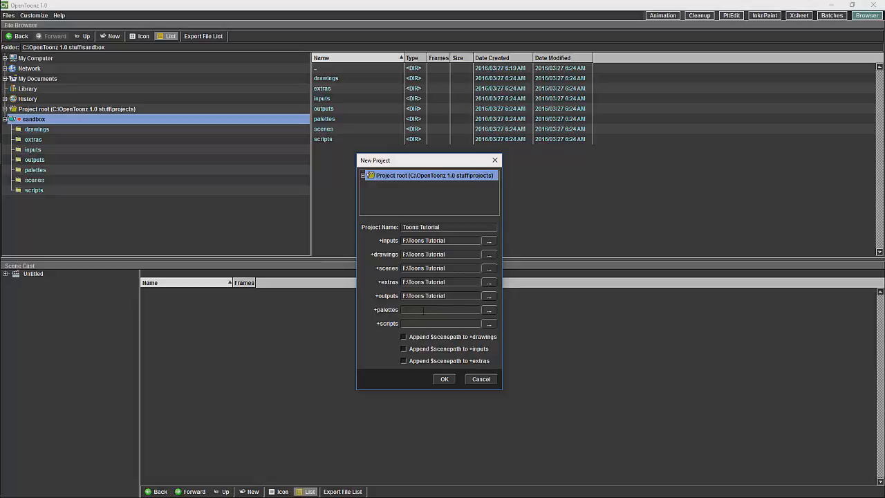
key("ctrl+v")
left_click(425, 323)
key("ctrl+v")
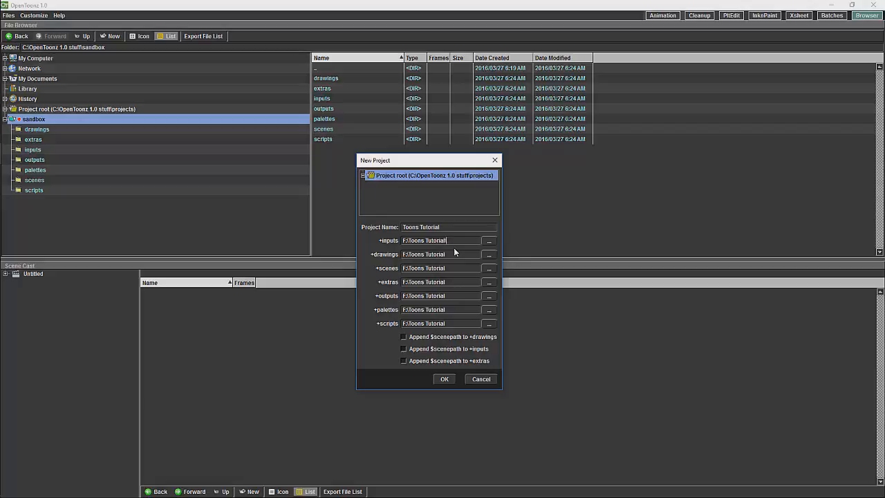
Append the subfolders \inputs, \Drawings and \Scenes to the inputs, drawings and scenes paths respectively.
type("\\inputs")
key("Tab")
key("Tab")
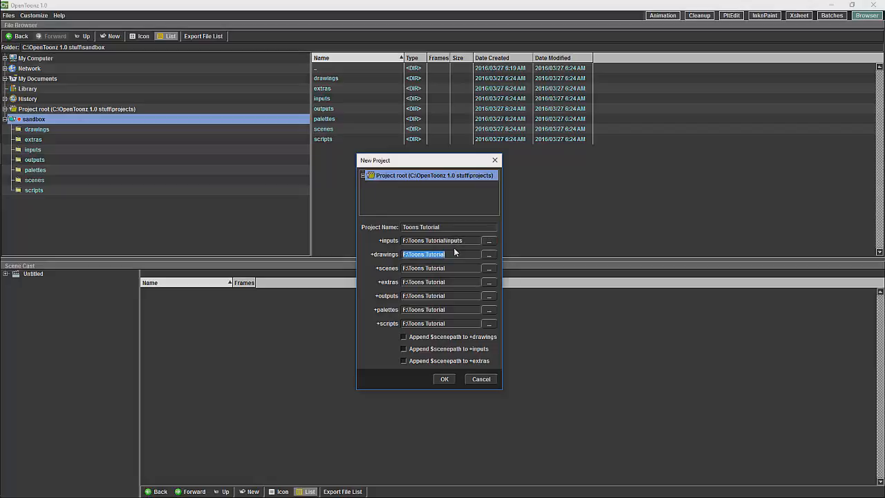
left_click(454, 252)
type("\\Drawings")
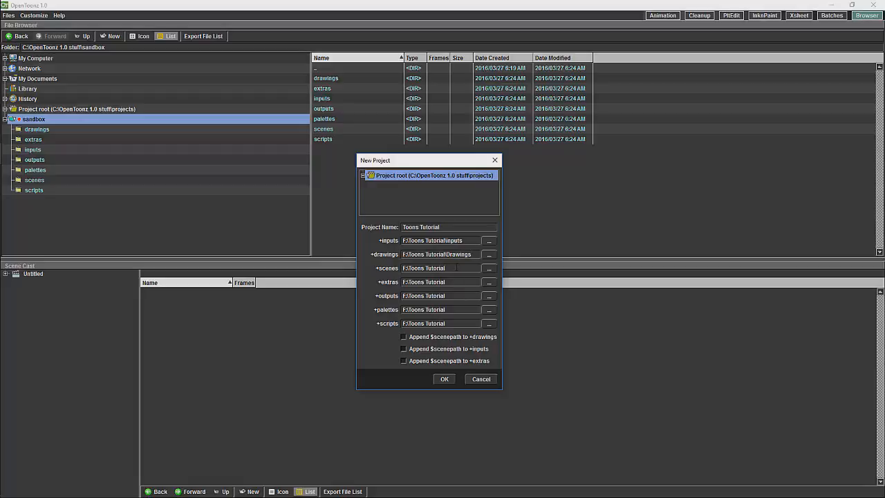
type("\\")
type("Scenes")
Append \Extras, \Outputs, \Palletts and \Scripts to the extras, outputs, palettes and scripts paths respectively.
left_click(465, 291)
type("\\Outpu")
type("ts")
type("\\Pa")
type("llest")
key("BackSpace")
key("BackSpace")
type("t")
type("ts")
type("\\")
type("Scr")
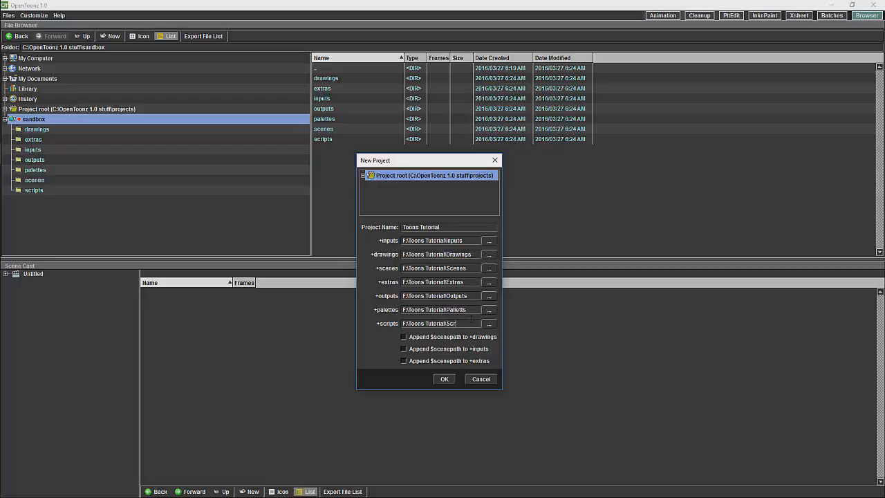
type("ipts")
Enable appending $scenepath to drawings, inputs and extras, and create the project.
left_click(404, 336)
left_click(405, 348)
left_click(404, 360)
left_click(446, 380)
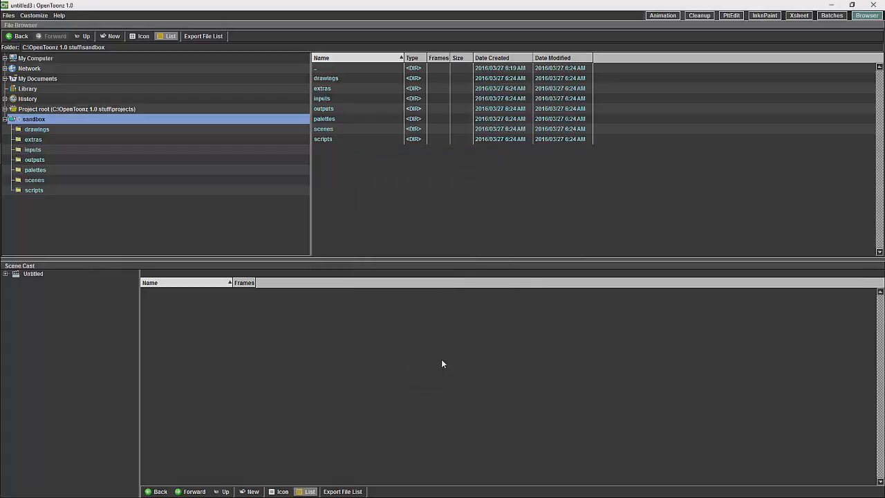
Expand the project root and inspect the Toons Tutorial and sandbox project folders.
left_click(5, 109)
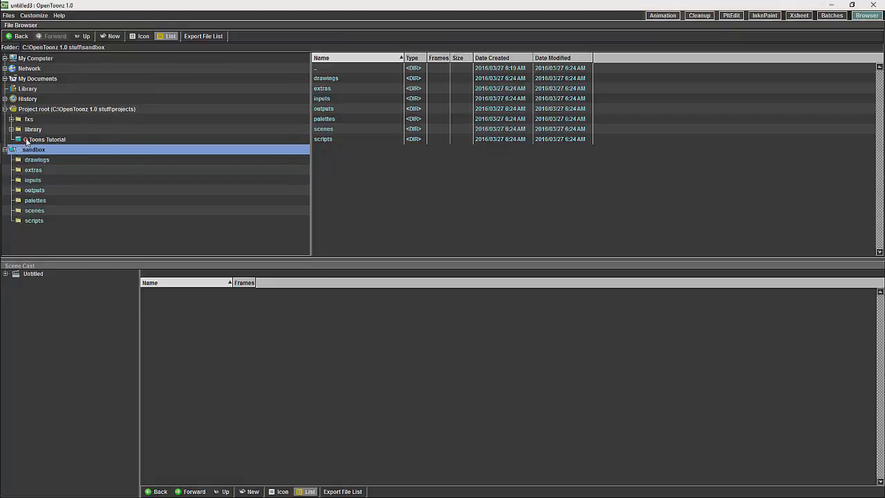
left_click(19, 150)
left_click(28, 142)
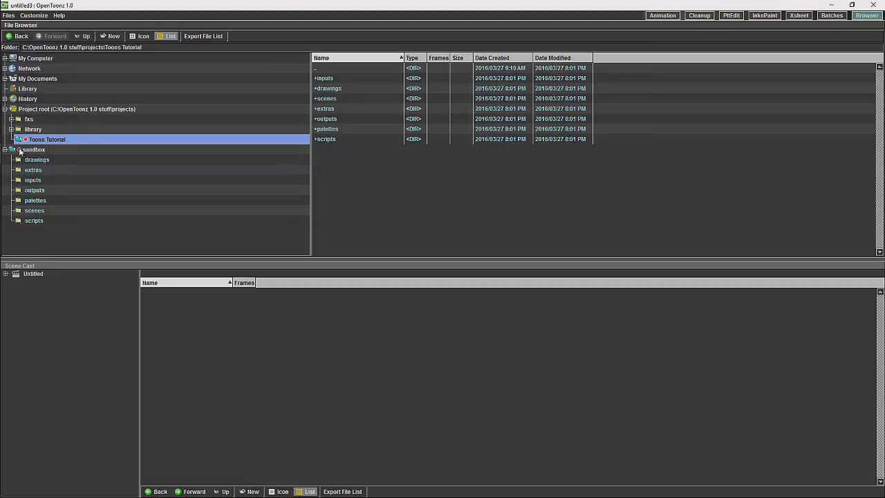
left_click(19, 150)
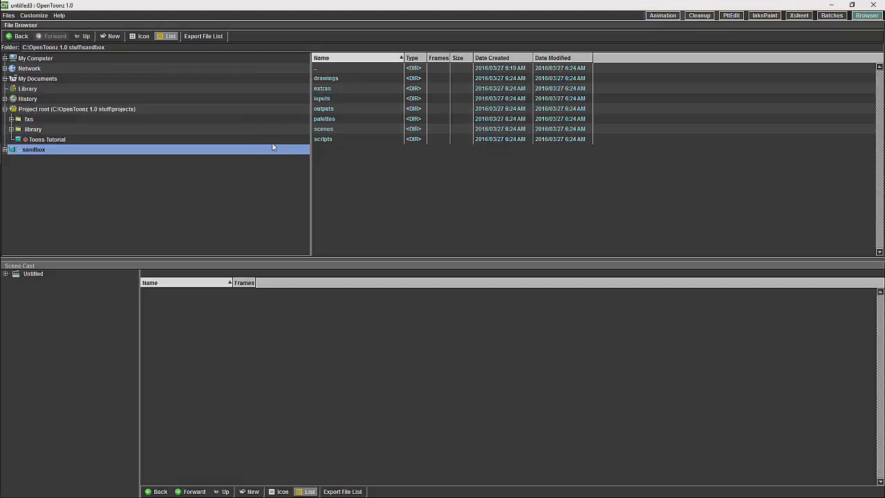
Add 11SecClub_July_Competition.wav from F:\New folder to the scene cast.
left_click(5, 59)
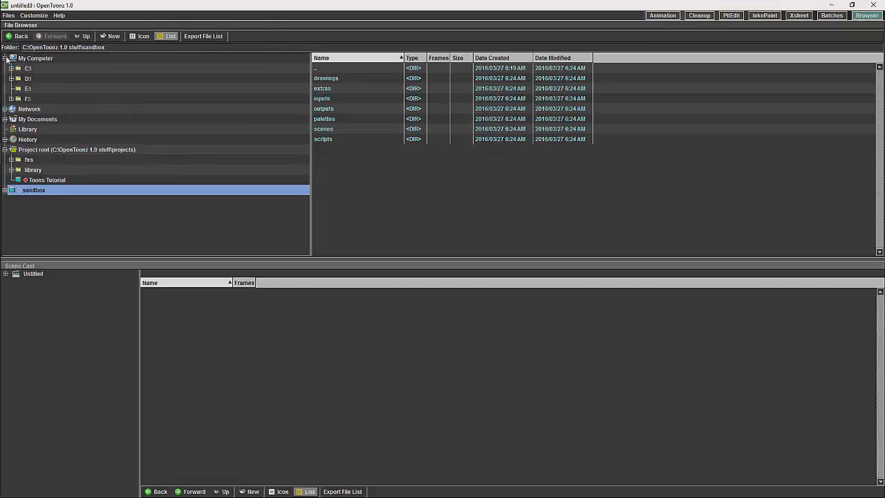
left_click(31, 99)
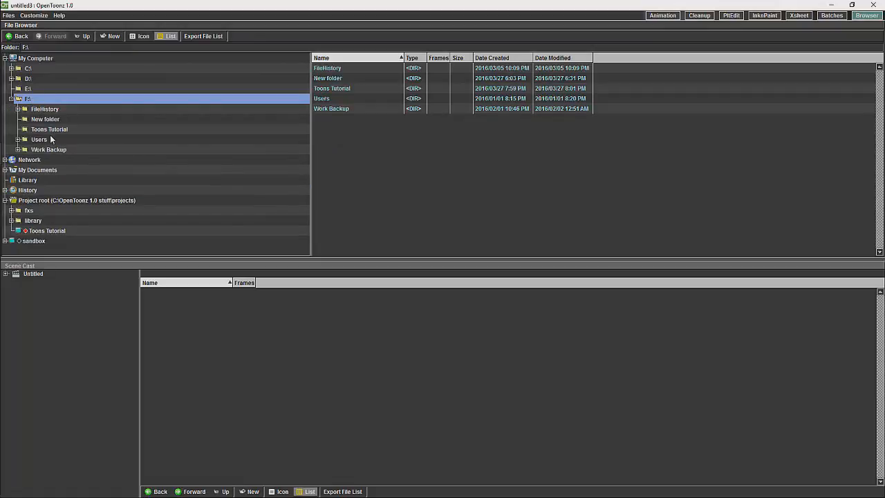
left_click(72, 119)
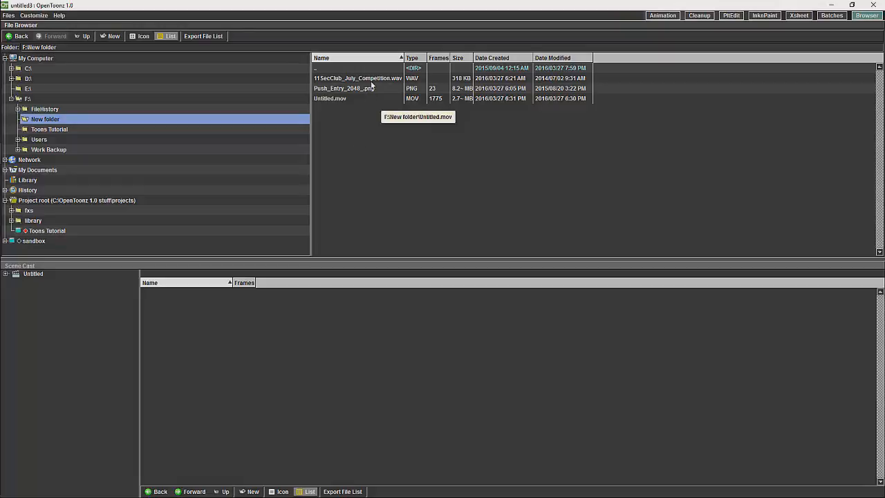
left_click_drag(371, 79, 374, 149)
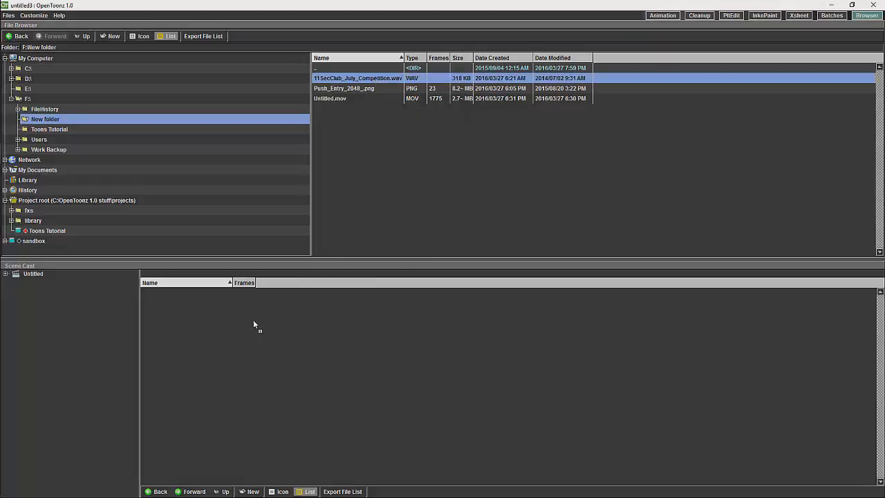
left_click_drag(253, 323, 253, 325)
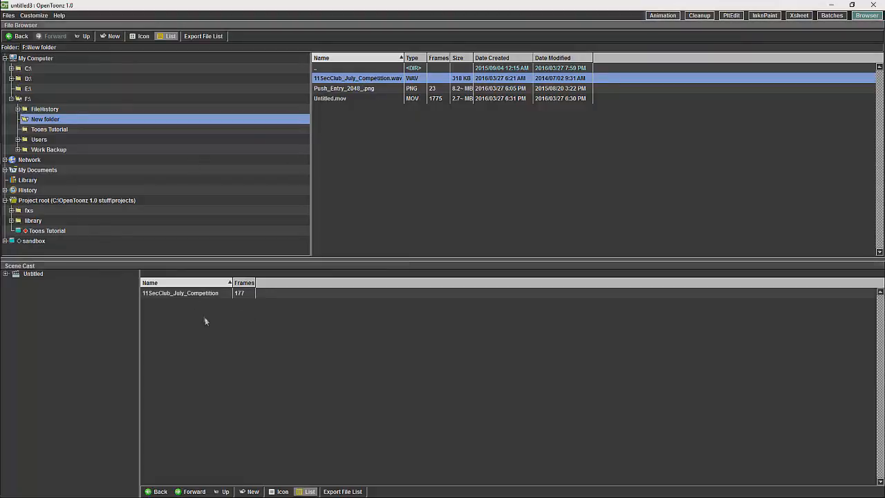
Add the Push_Entry_2048_.png sequence and Untitled.mov from F:\New folder to the scene cast.
left_click(361, 88)
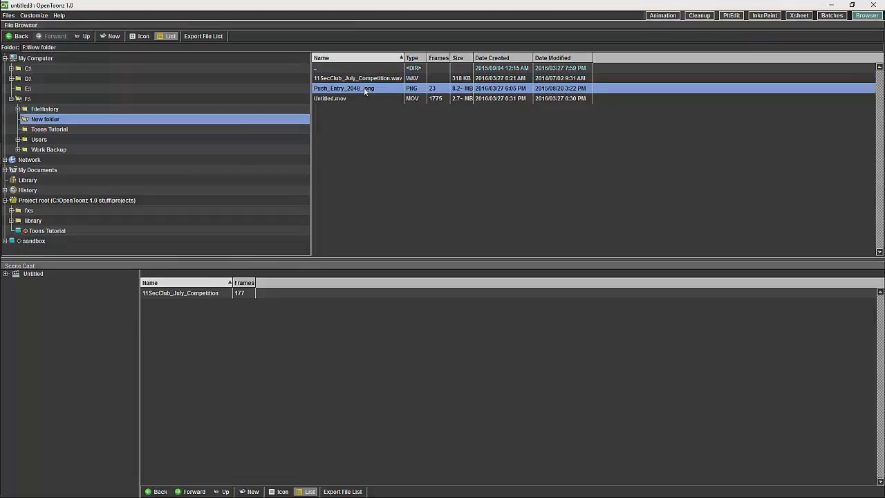
left_click_drag(364, 89, 358, 112)
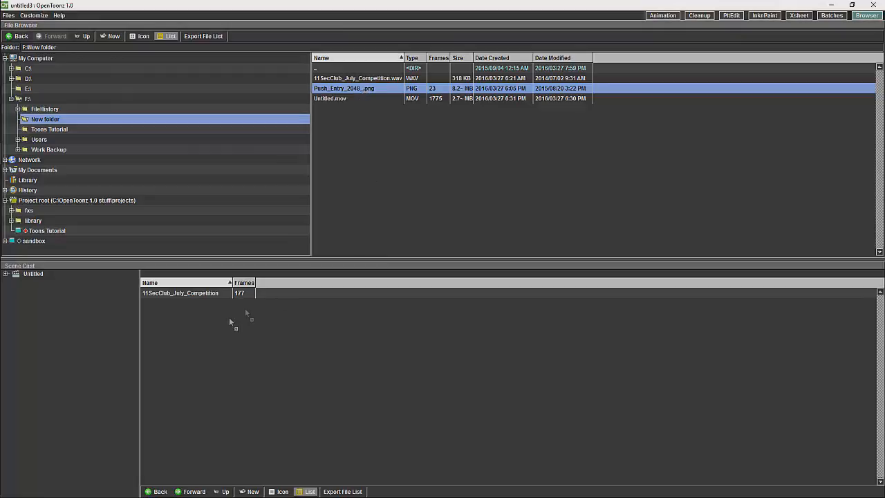
left_click_drag(202, 334, 202, 334)
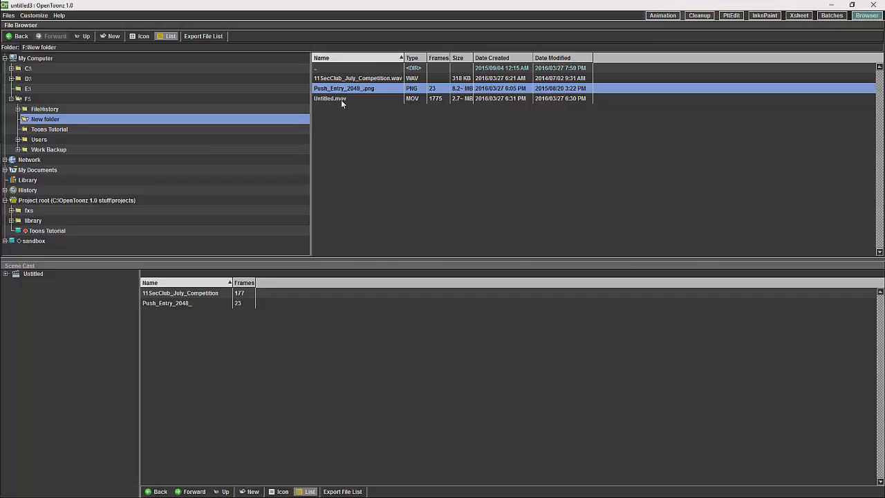
left_click_drag(340, 98, 224, 336)
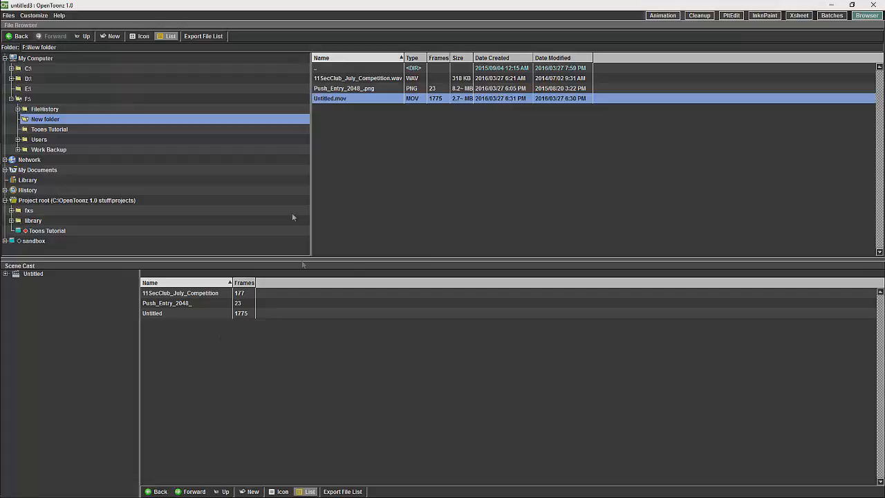
Switch to the Animation room and turn off preview and camera stand visibility for the audio, Push_Entry_2048_ and Untitled columns.
left_click(657, 17)
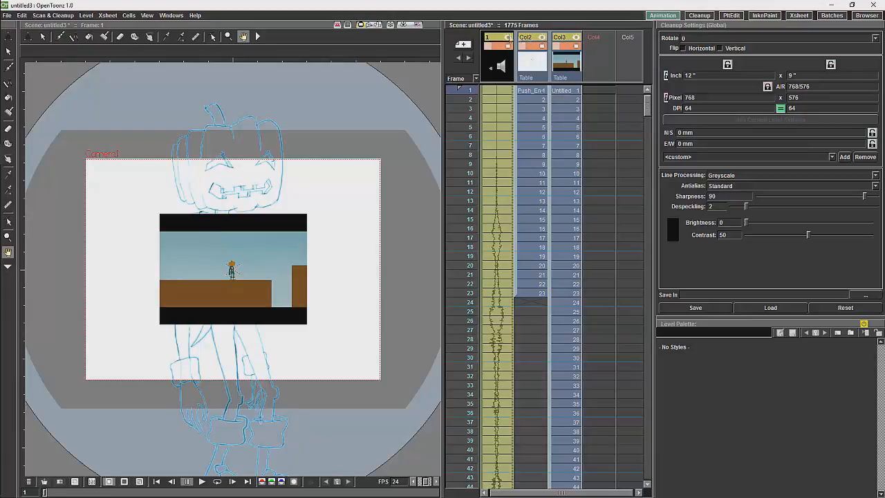
left_click(575, 37)
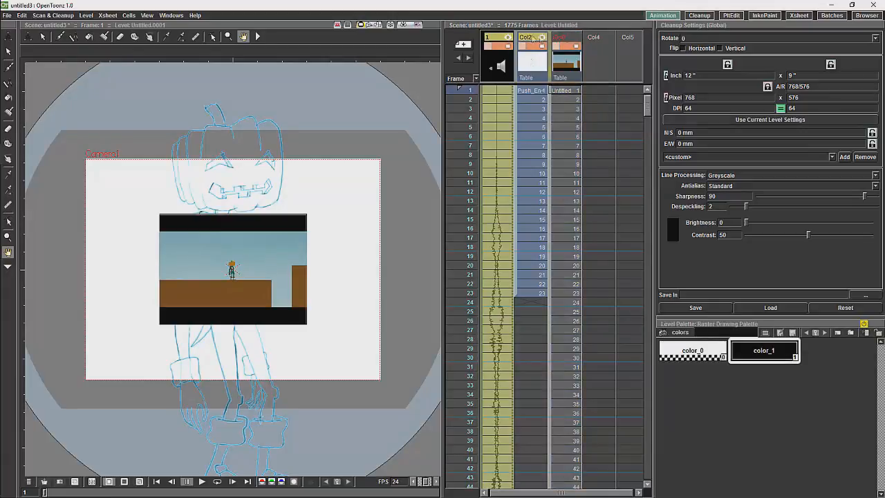
left_click(510, 40)
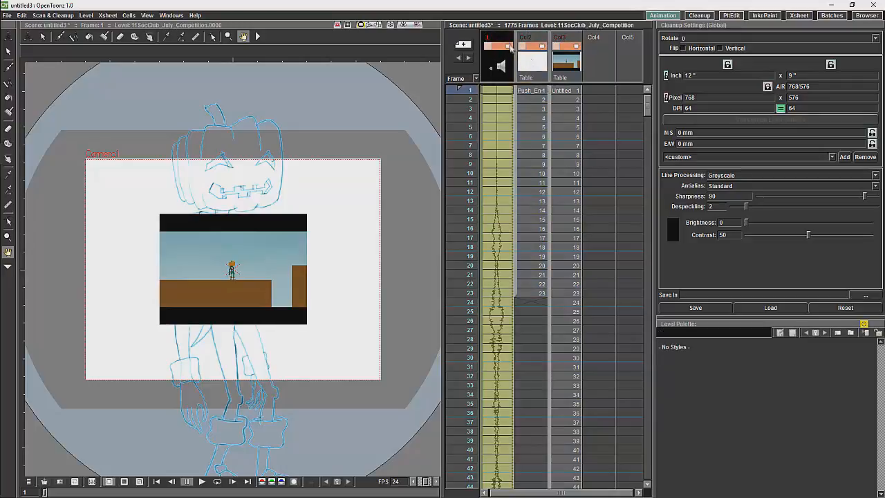
left_click(509, 47)
left_click(542, 48)
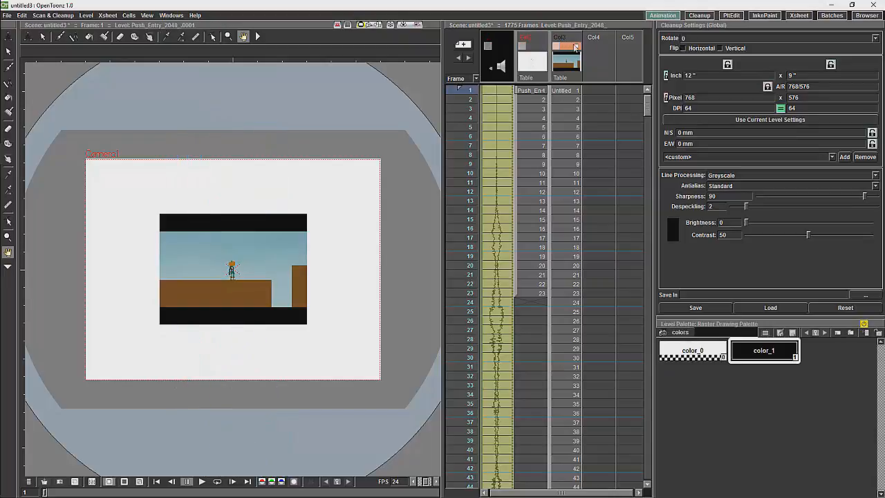
left_click(574, 48)
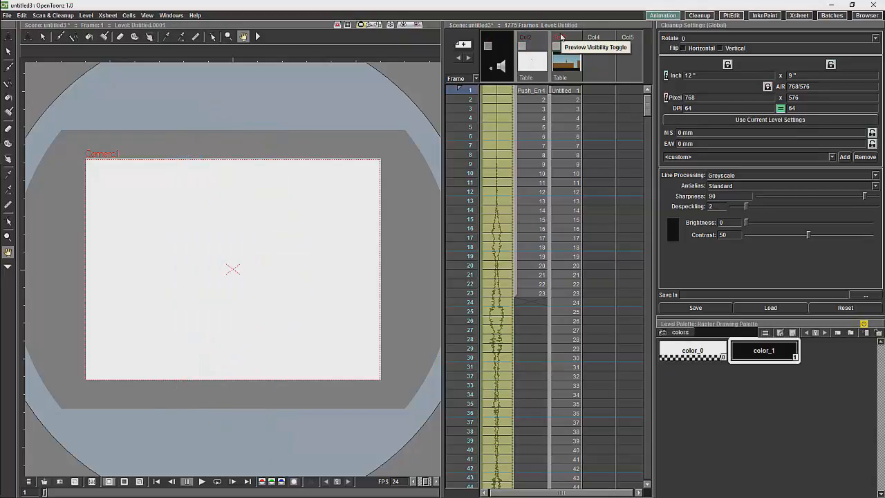
Enable the audio, Push_Entry_2048_ and Untitled columns one at a time, scrubbing to frames 6, 5 and 13 respectively.
left_click(503, 48)
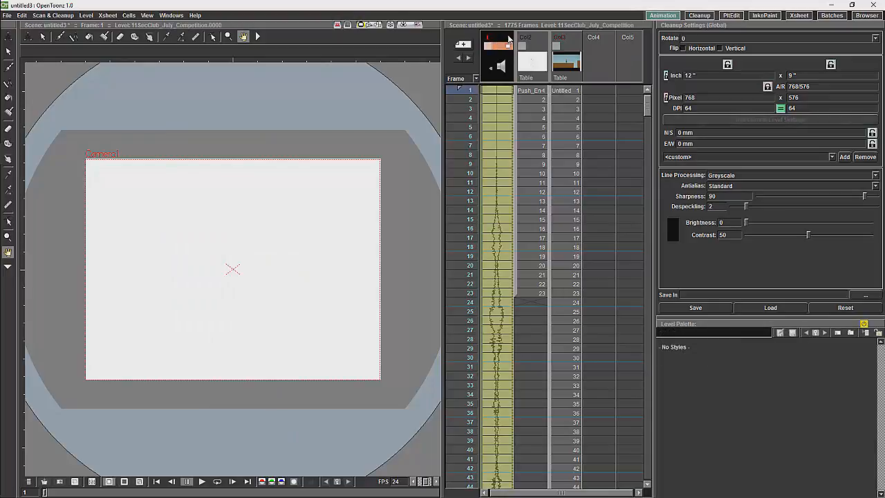
left_click_drag(461, 177, 462, 136)
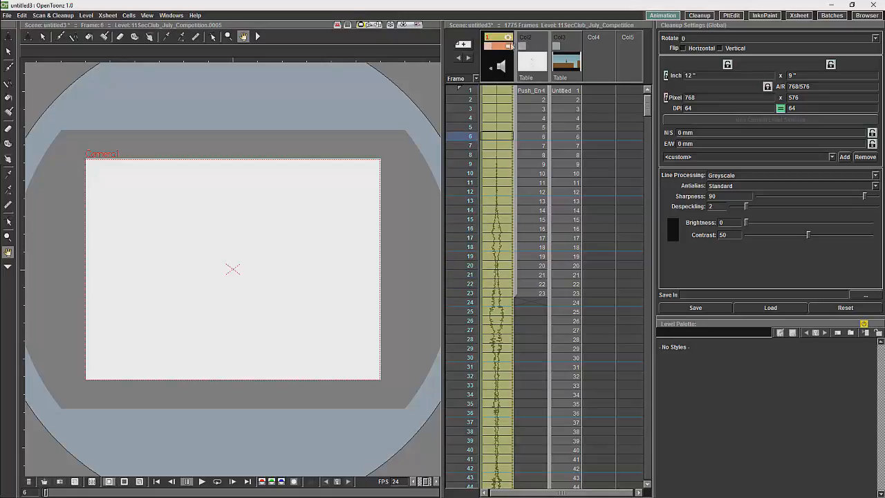
left_click(544, 47)
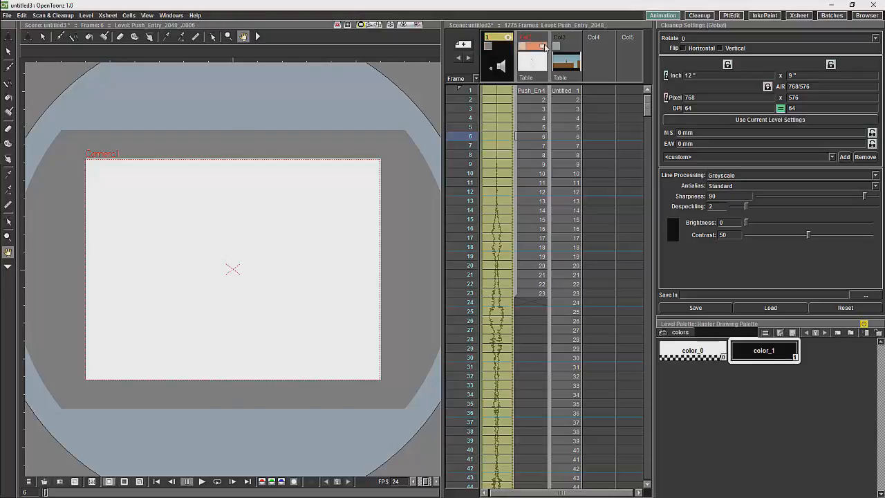
mouse_move(464, 141)
left_mouse_down()
mouse_move(471, 272)
mouse_move(482, 206)
mouse_move(471, 124)
mouse_move(477, 190)
mouse_move(493, 213)
mouse_move(484, 114)
mouse_move(491, 207)
mouse_move(484, 126)
left_mouse_up()
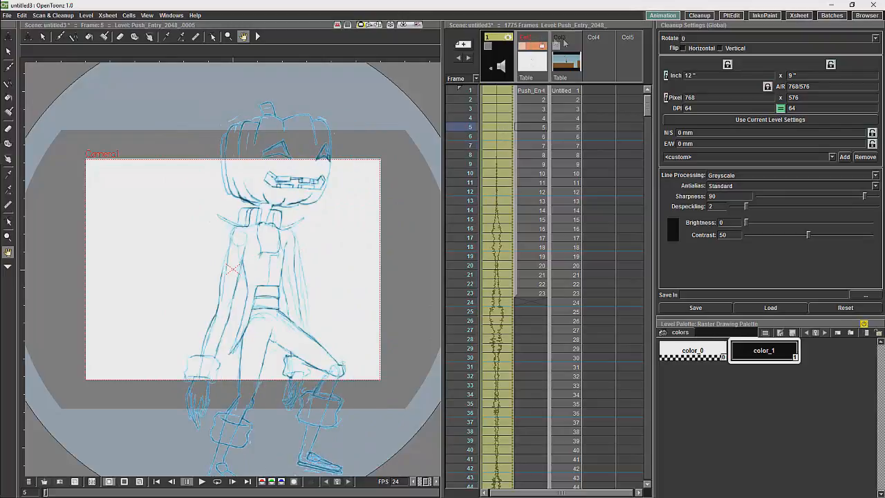
left_click(543, 46)
left_click(576, 47)
left_click_drag(465, 130, 489, 204)
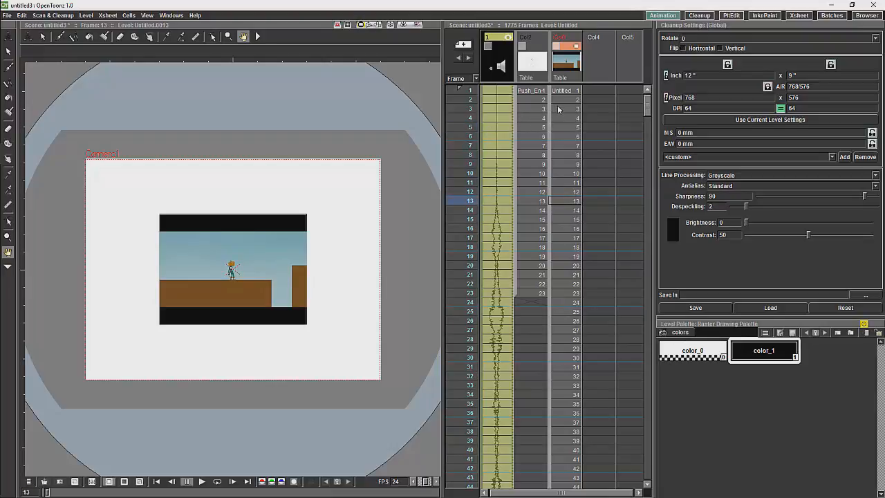
Save the scene in the Toons Tutorial project's scenes folder with the file name SCN_000.
left_click(10, 15)
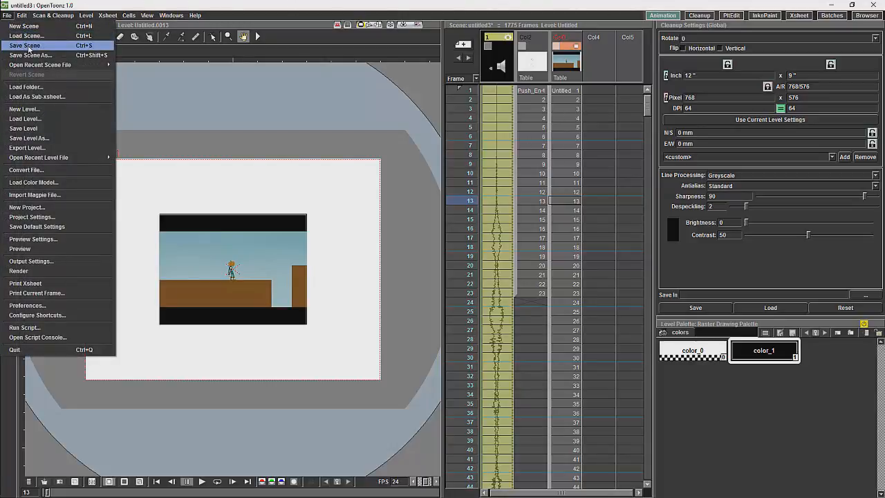
left_click(28, 45)
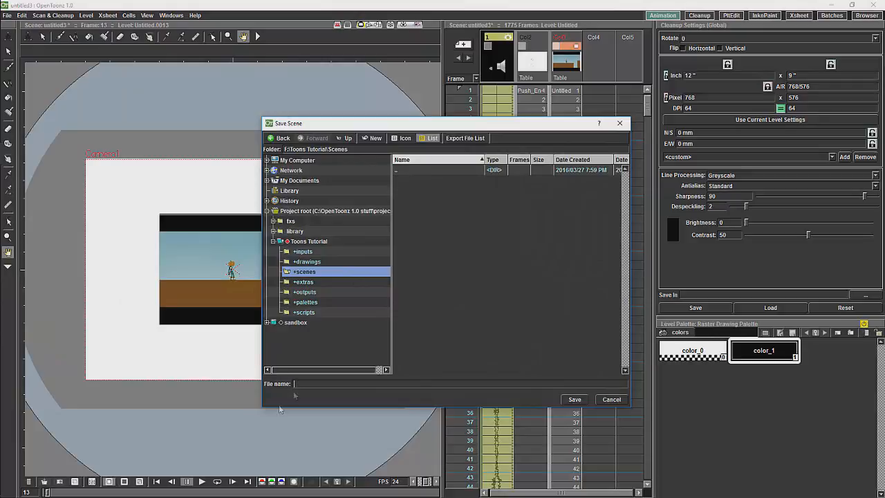
type("Scn")
type("_000")
key("Left")
key("Left")
key("Left")
key("Left")
key("BackSpace")
key("BackSpace")
type("CN")
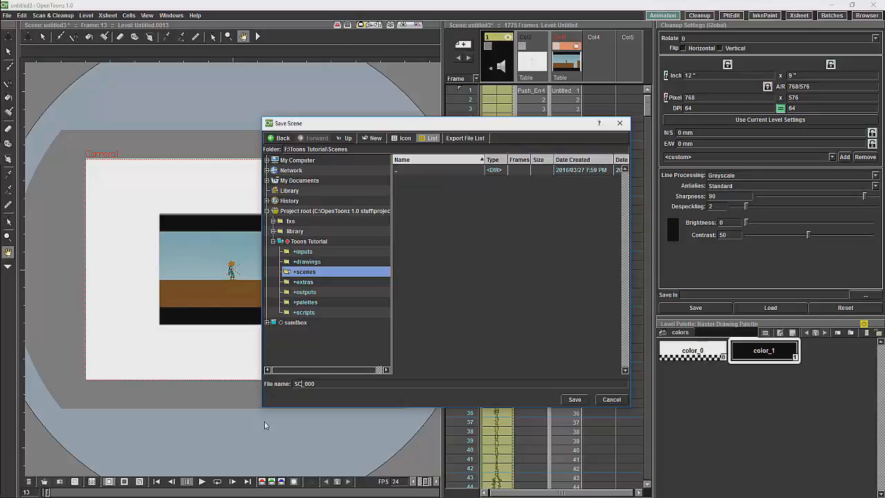